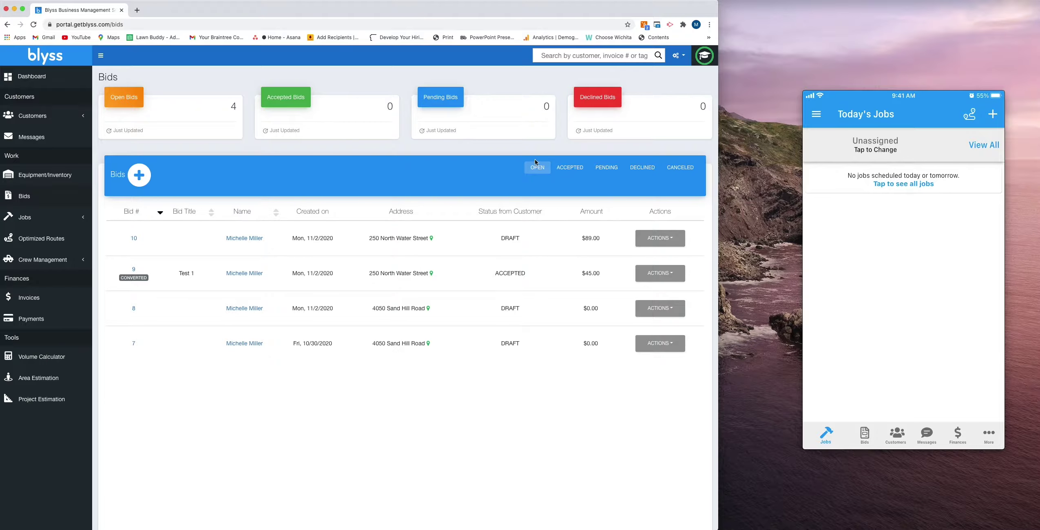
# Look through the accepted, pending, declined and canceled bids, and return to the open bids
pyautogui.click(578, 172)
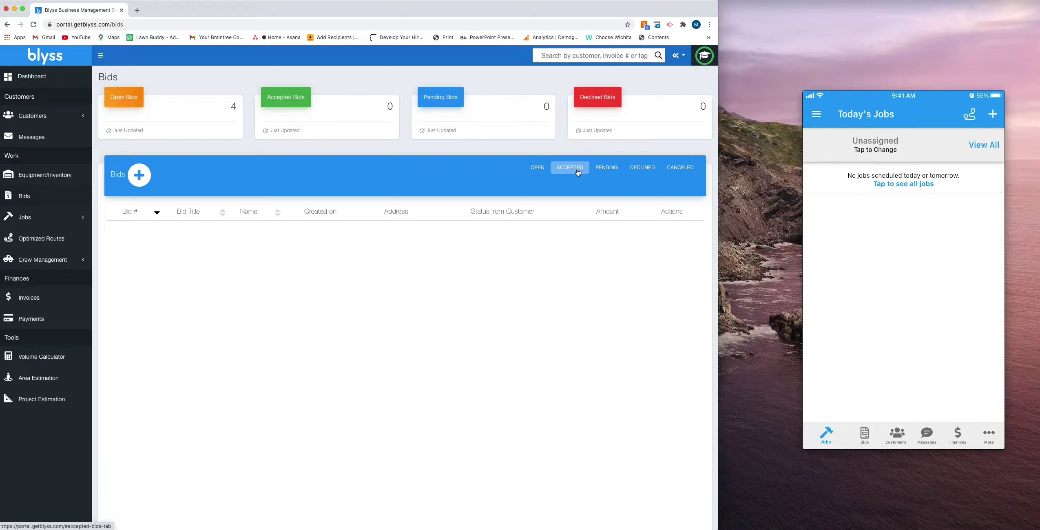
pyautogui.click(604, 166)
pyautogui.click(649, 166)
pyautogui.click(685, 169)
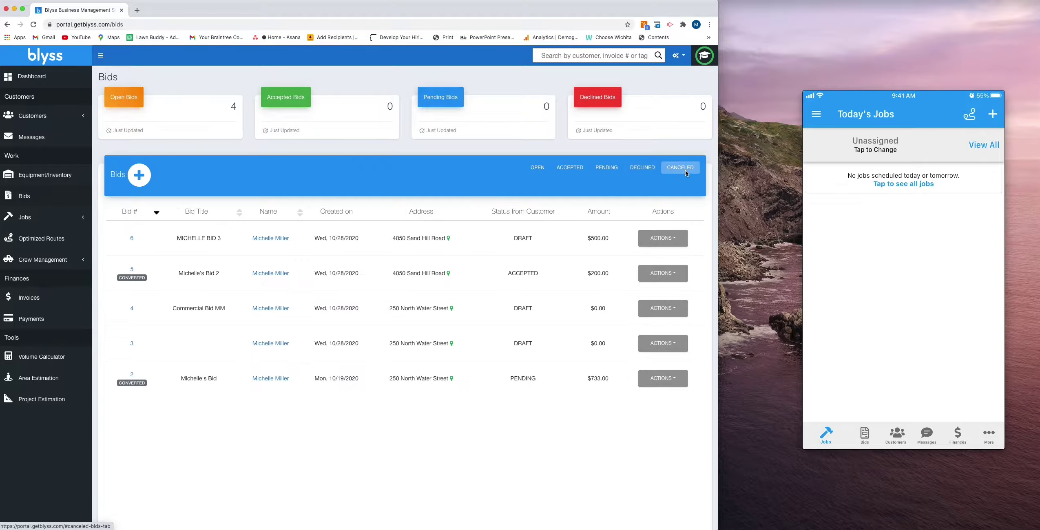
pyautogui.click(537, 167)
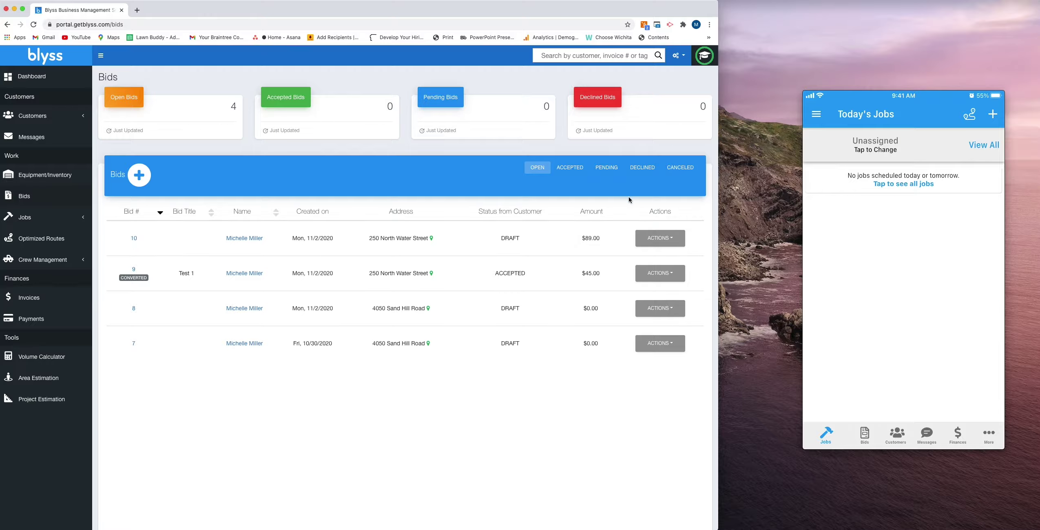
pyautogui.click(689, 169)
pyautogui.click(537, 168)
# Sort the open bids by bid title in both directions, and re-sort them by bid number
pyautogui.click(211, 214)
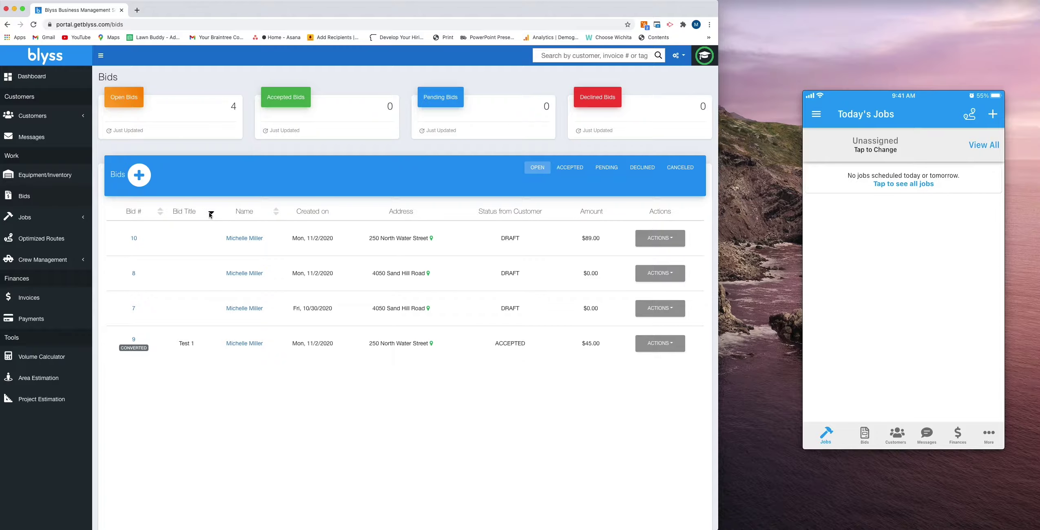
pyautogui.click(211, 216)
pyautogui.click(161, 211)
pyautogui.click(162, 211)
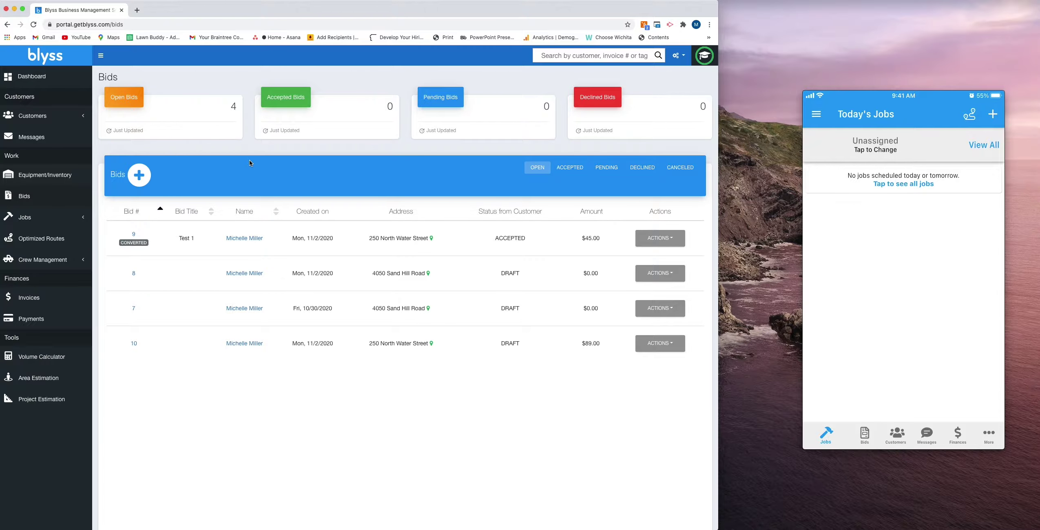
# Create a new bid for the existing residential customer, using the customer's saved address
pyautogui.click(138, 178)
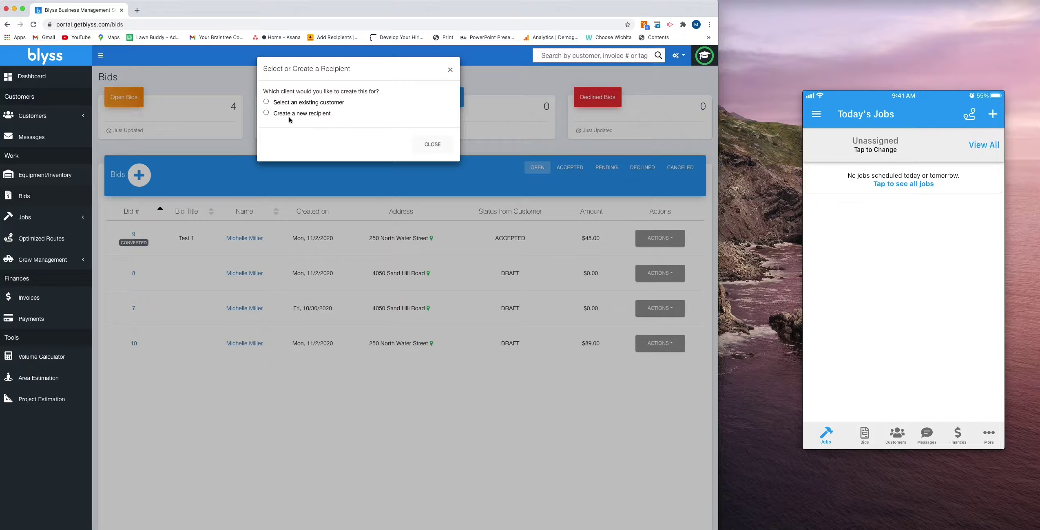
pyautogui.click(266, 102)
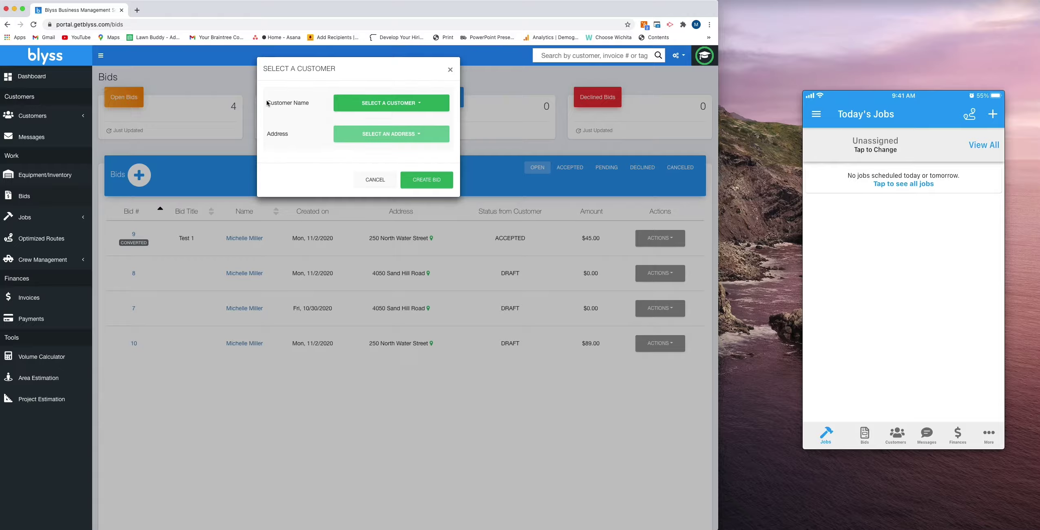
pyautogui.click(354, 103)
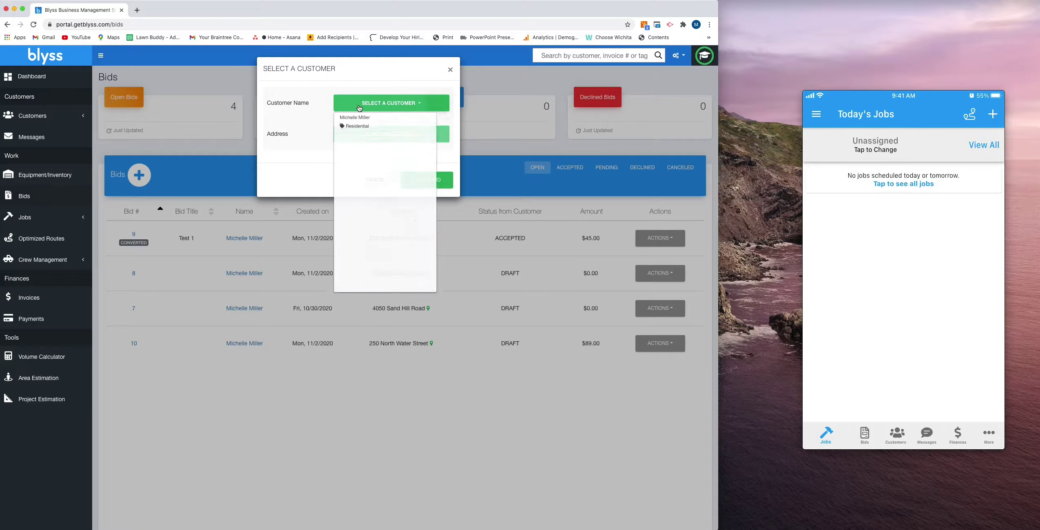
pyautogui.click(394, 125)
pyautogui.click(390, 137)
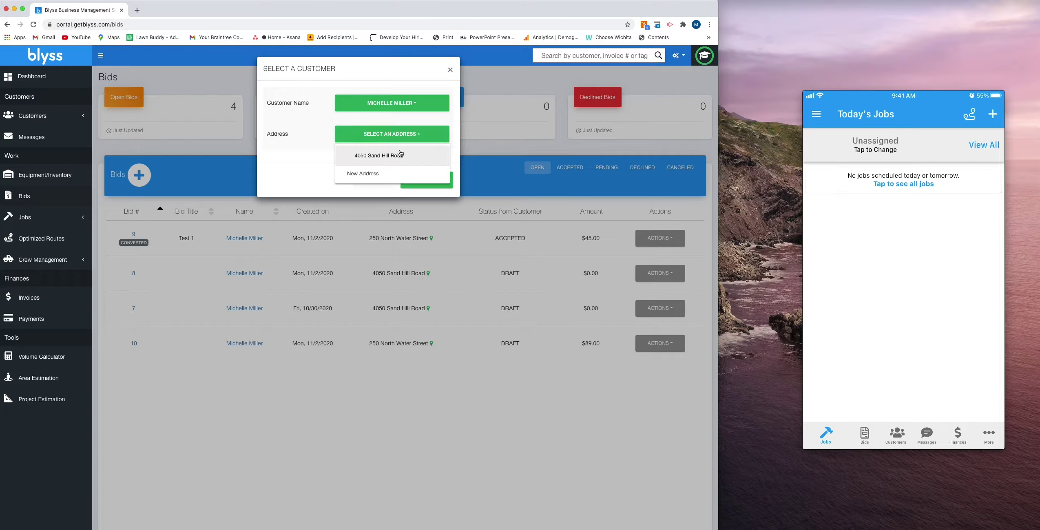
pyautogui.click(401, 154)
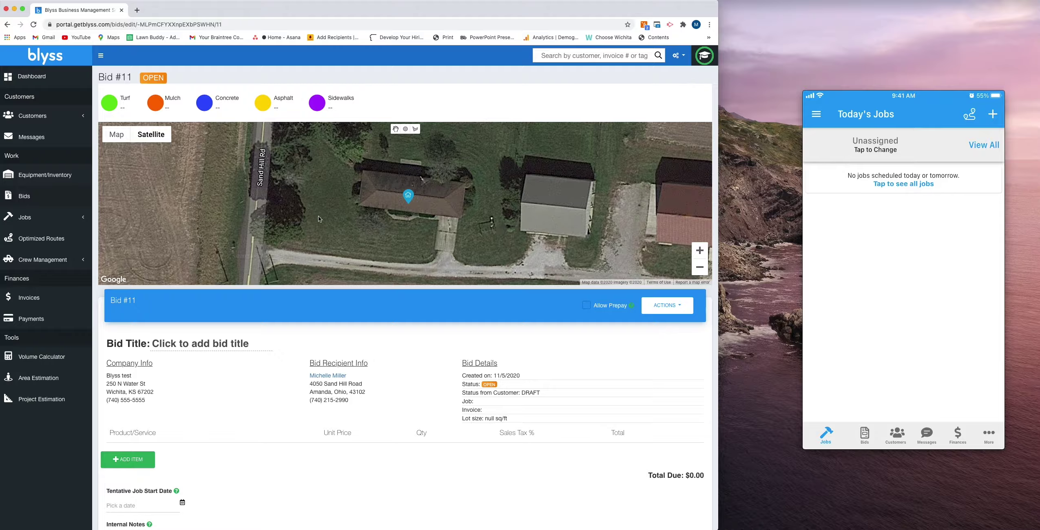
# Outline the front lawn between the road, driveway and house as a turf area of about 10,493 sq ft
pyautogui.click(700, 267)
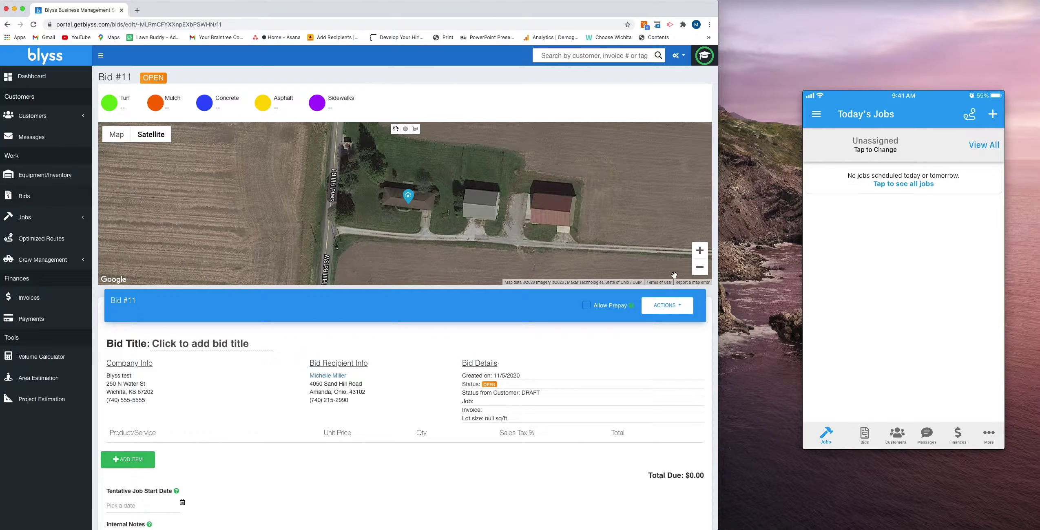
pyautogui.moveTo(471, 186); pyautogui.dragTo(414, 198)
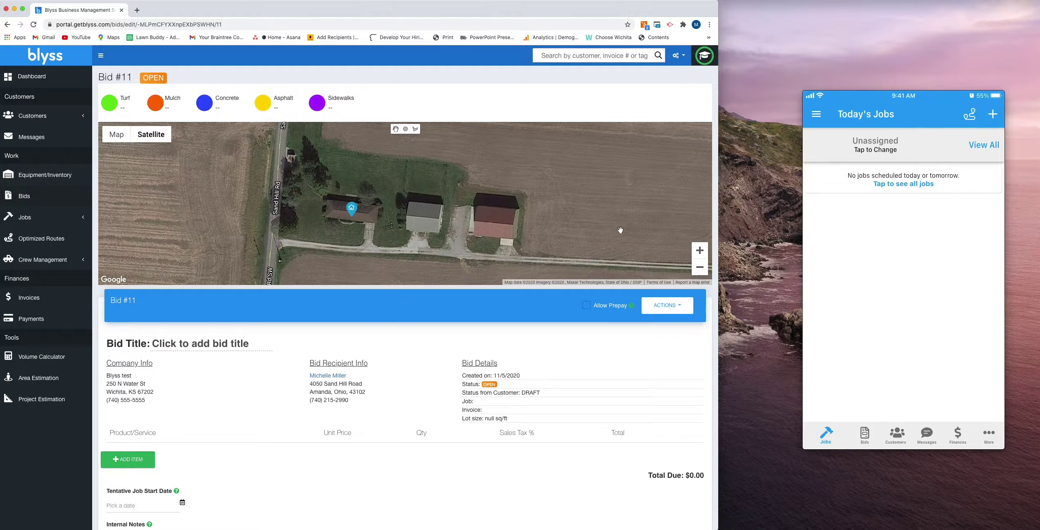
pyautogui.click(700, 250)
pyautogui.moveTo(491, 165); pyautogui.dragTo(394, 165)
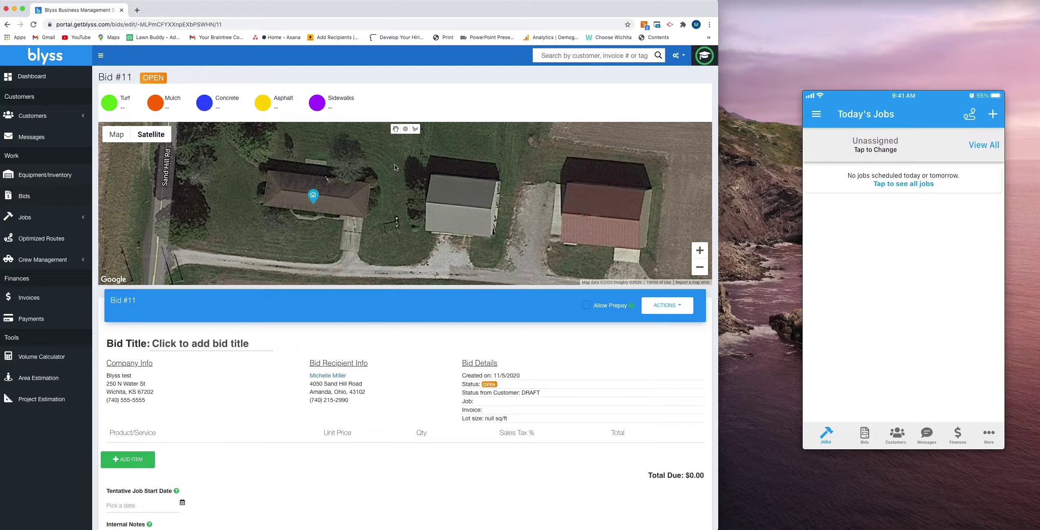
pyautogui.click(116, 100)
pyautogui.scroll(-1, 383, 142)
pyautogui.click(415, 121)
pyautogui.click(334, 254)
pyautogui.click(172, 234)
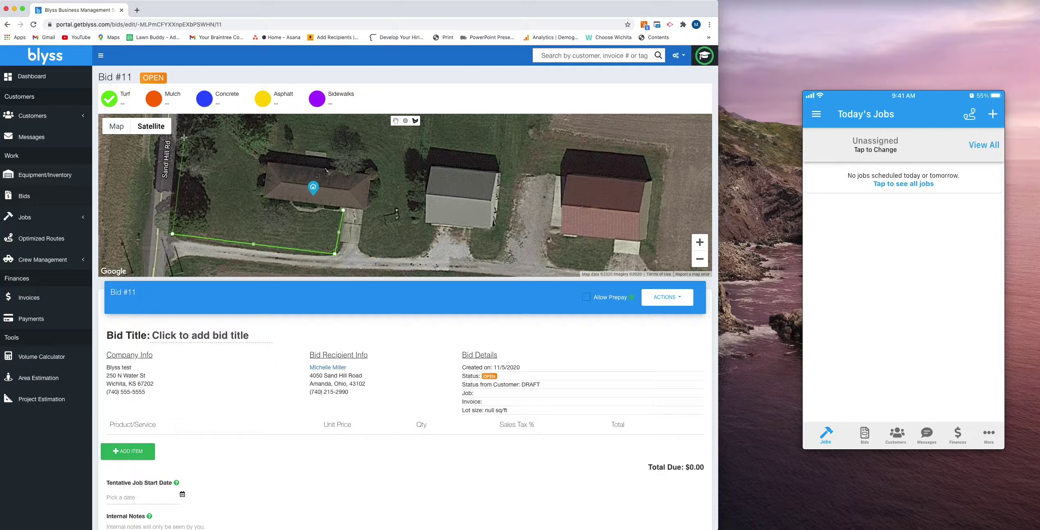
pyautogui.click(177, 124)
pyautogui.click(265, 161)
pyautogui.click(262, 195)
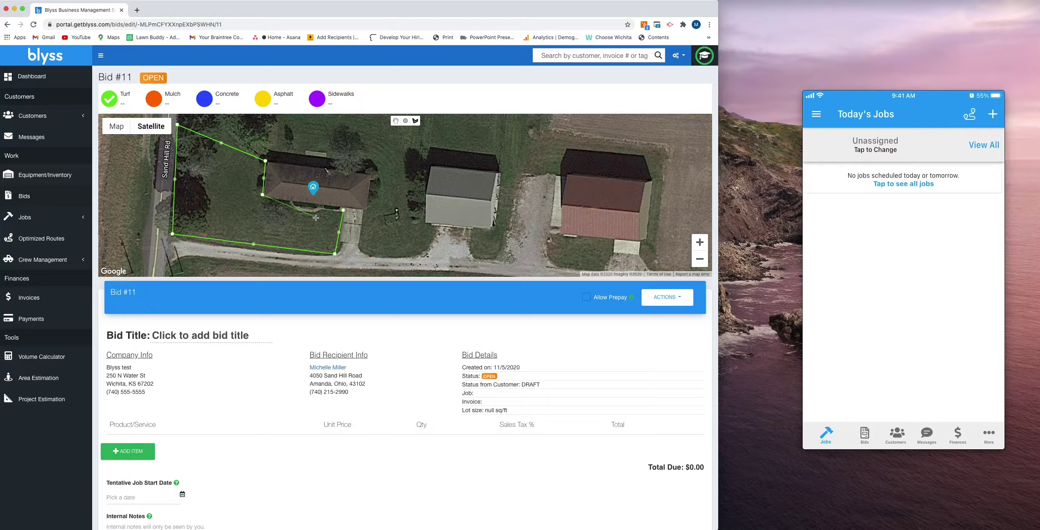
pyautogui.click(343, 211)
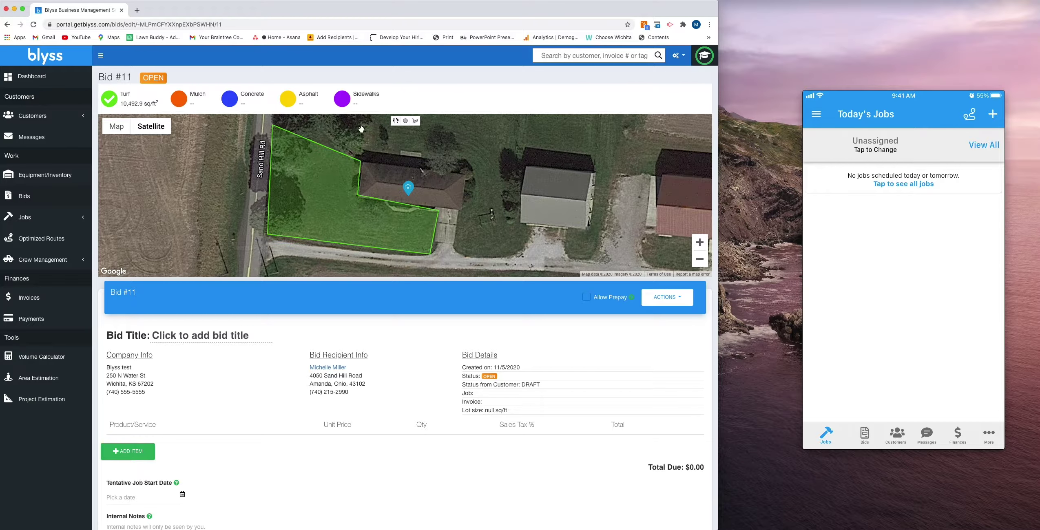
# Move the turf area's northwest corner south to shrink it to about 9,524 sq ft, and delete the area
pyautogui.click(315, 185)
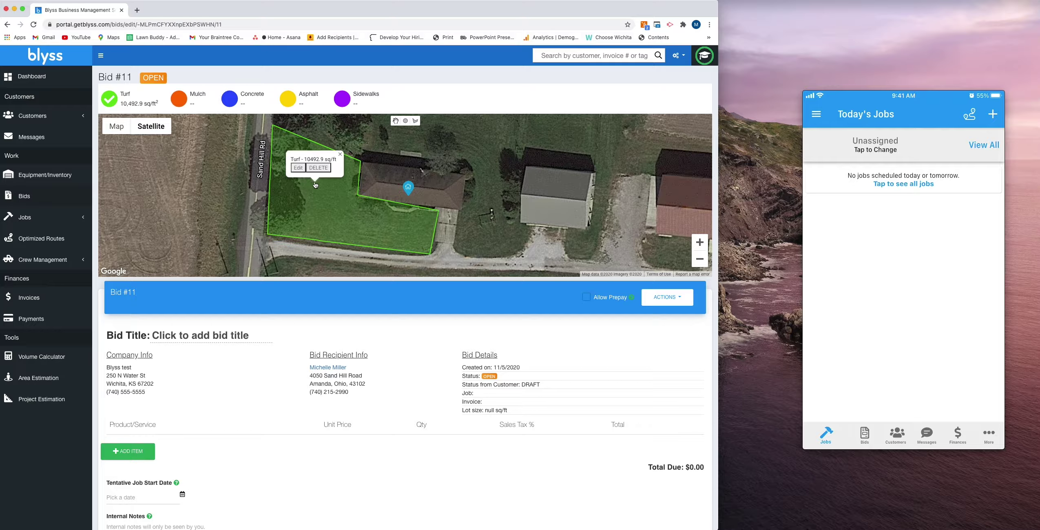
pyautogui.click(298, 169)
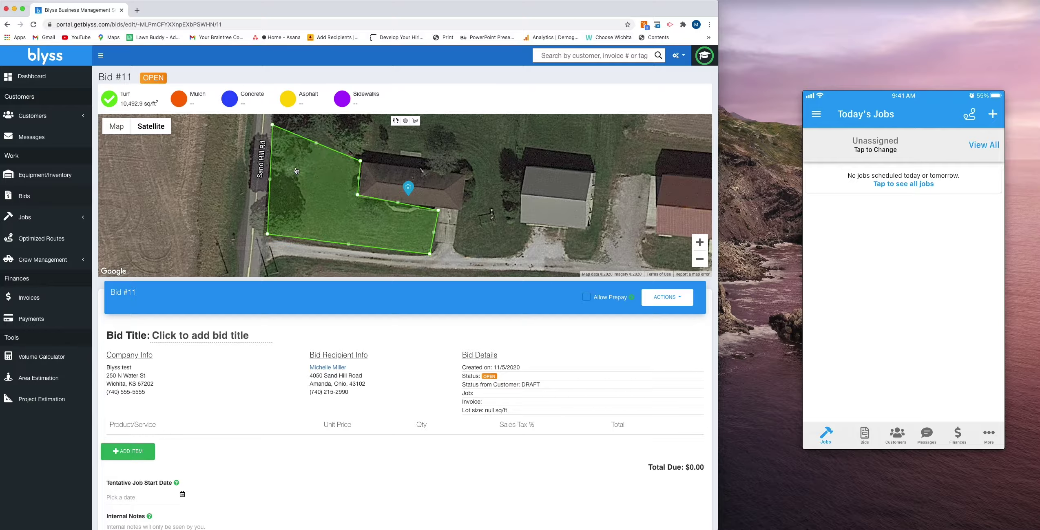
pyautogui.moveTo(273, 126); pyautogui.dragTo(272, 148)
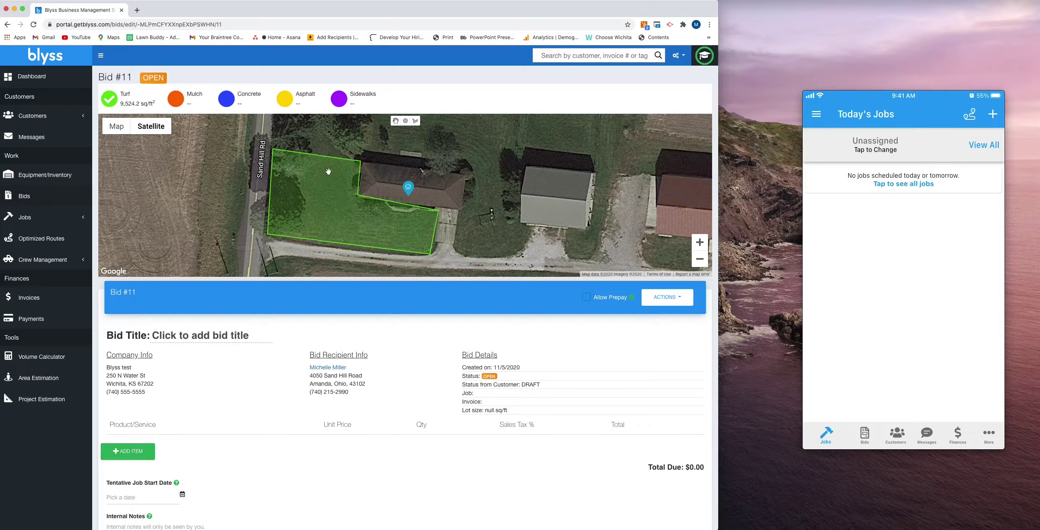
pyautogui.click(317, 183)
pyautogui.click(321, 166)
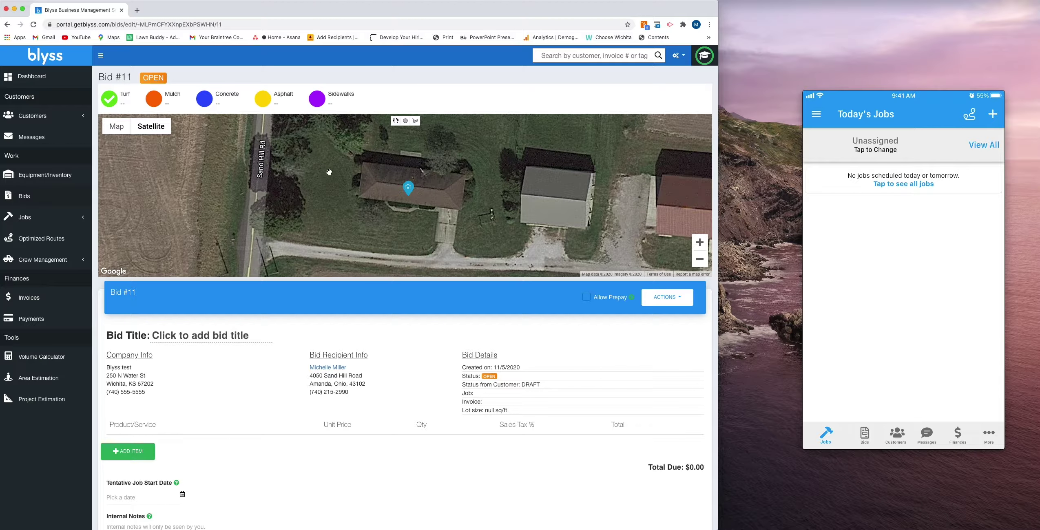
# Draw a circular mulch area of about 440 sq ft in the lawn northeast of the house
pyautogui.moveTo(330, 174); pyautogui.dragTo(227, 177)
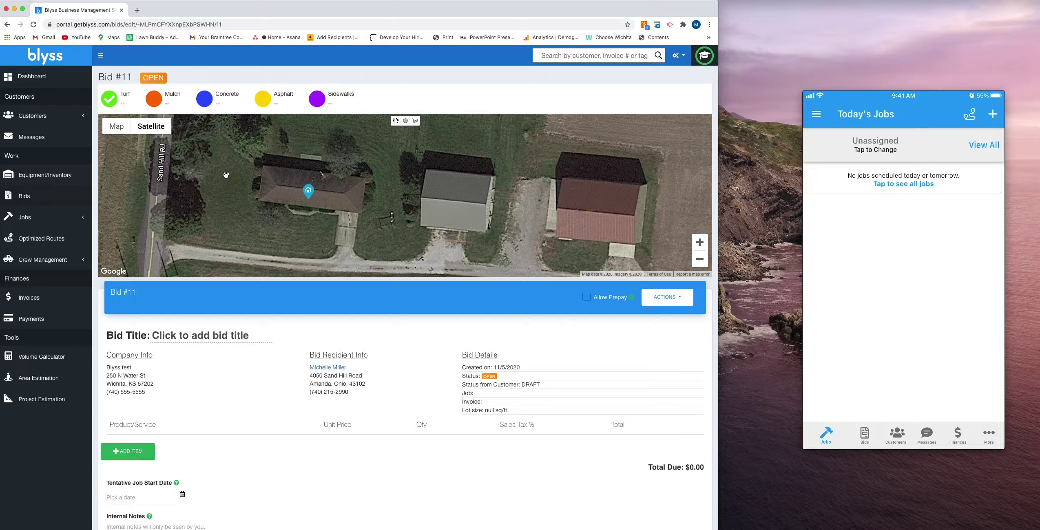
pyautogui.click(157, 103)
pyautogui.click(405, 120)
pyautogui.moveTo(378, 161); pyautogui.dragTo(371, 172)
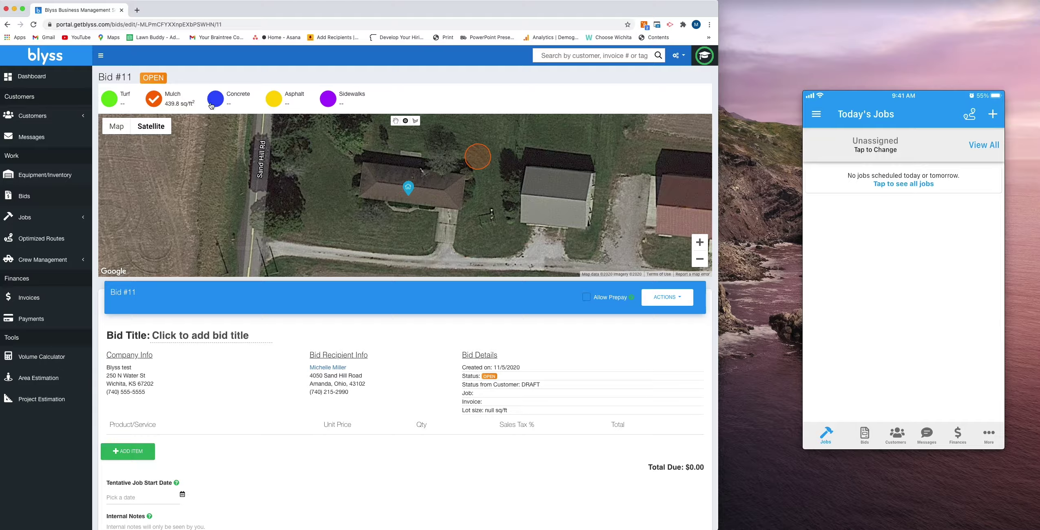
# Outline a curved sidewalk area of about 382 sq ft from the driveway up to the mulch circle beside the house
pyautogui.click(327, 100)
pyautogui.click(416, 121)
pyautogui.click(469, 199)
pyautogui.click(460, 213)
pyautogui.click(477, 208)
pyautogui.click(481, 196)
pyautogui.click(481, 178)
pyautogui.click(475, 172)
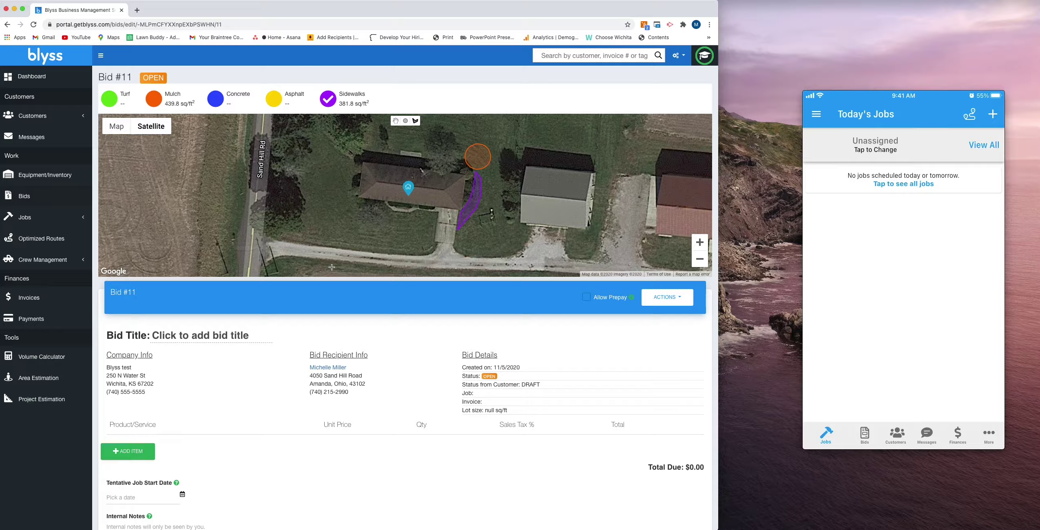
# Set the bid title to TEST BID and look over the actions available for the bid
pyautogui.scroll(-5, 331, 267)
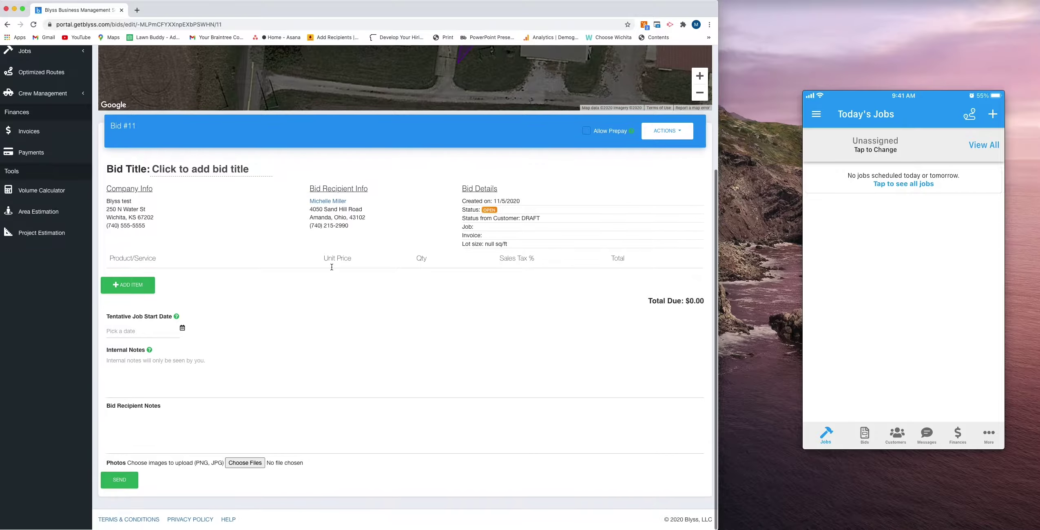
pyautogui.click(184, 170)
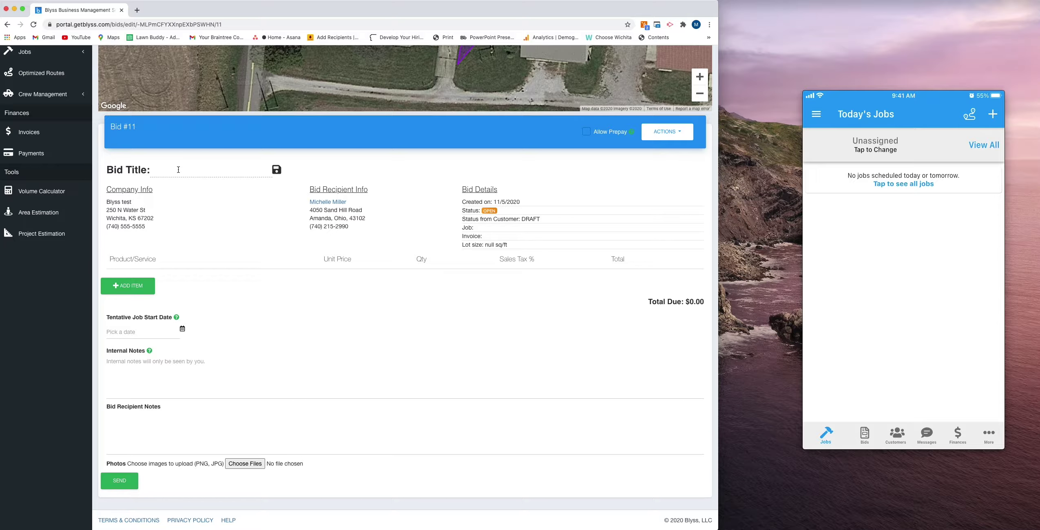
pyautogui.write('TEST BID')
pyautogui.click(661, 131)
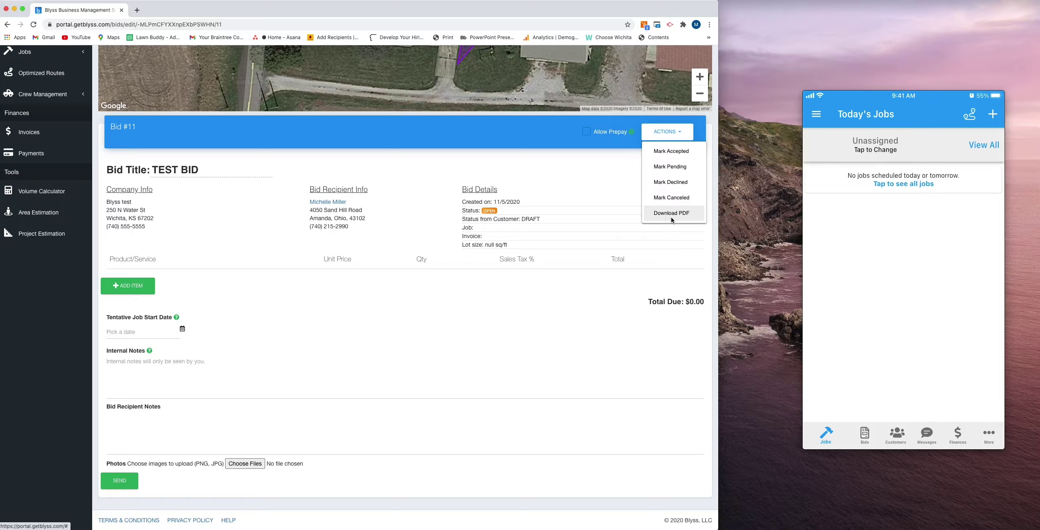
pyautogui.click(598, 175)
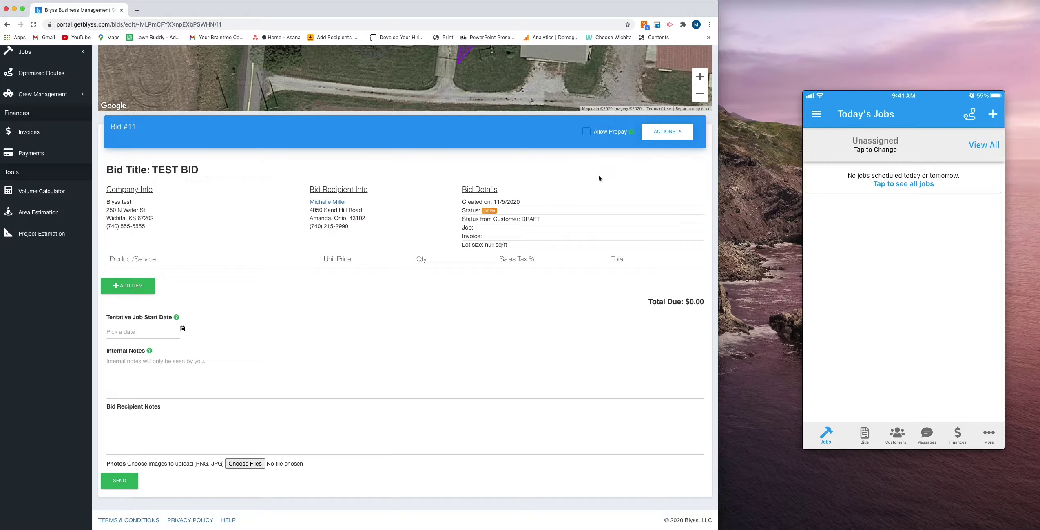
# Add a line item TEST 1 with a unit price of 55 and sales tax of 0%, and save it
pyautogui.click(137, 286)
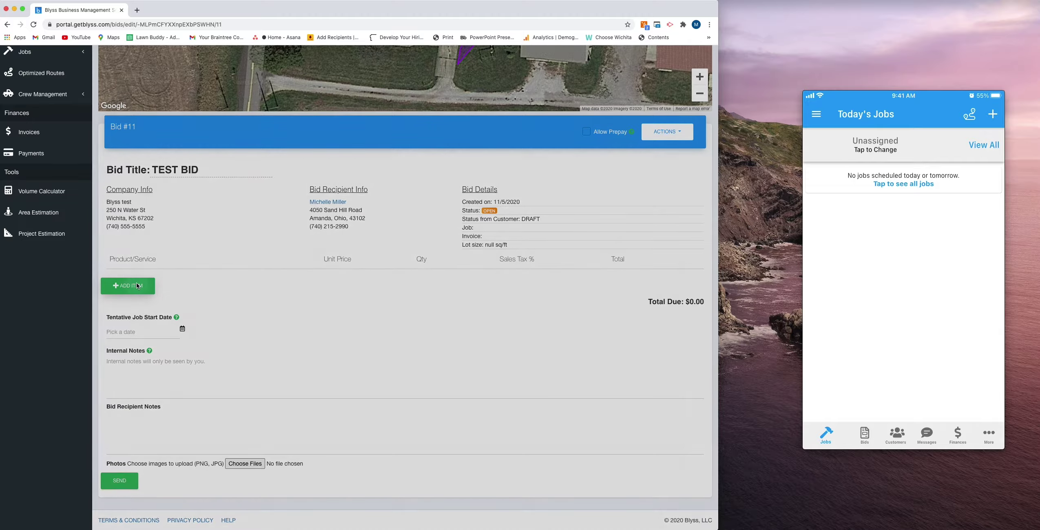
pyautogui.write('TEST 1')
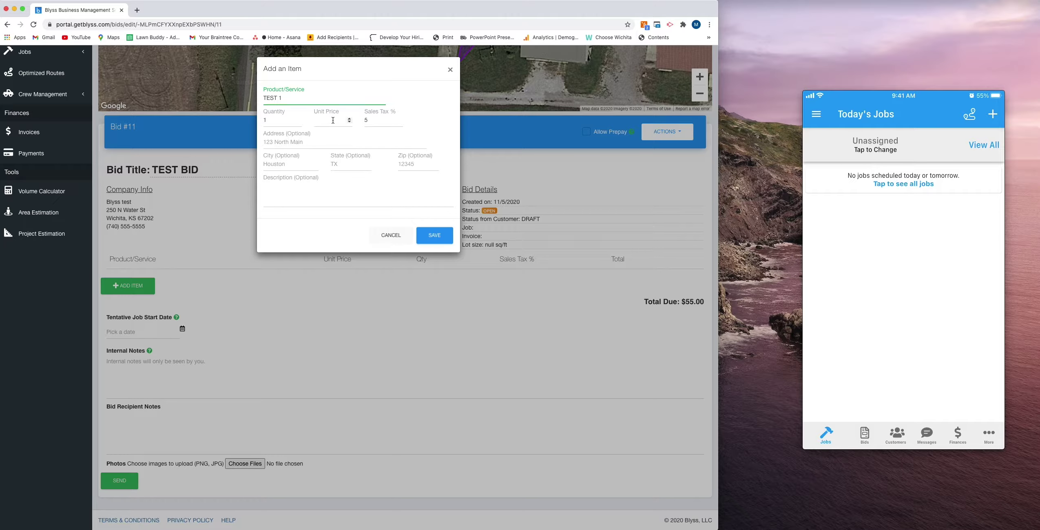
pyautogui.click(333, 120)
pyautogui.write('55')
pyautogui.click(376, 121)
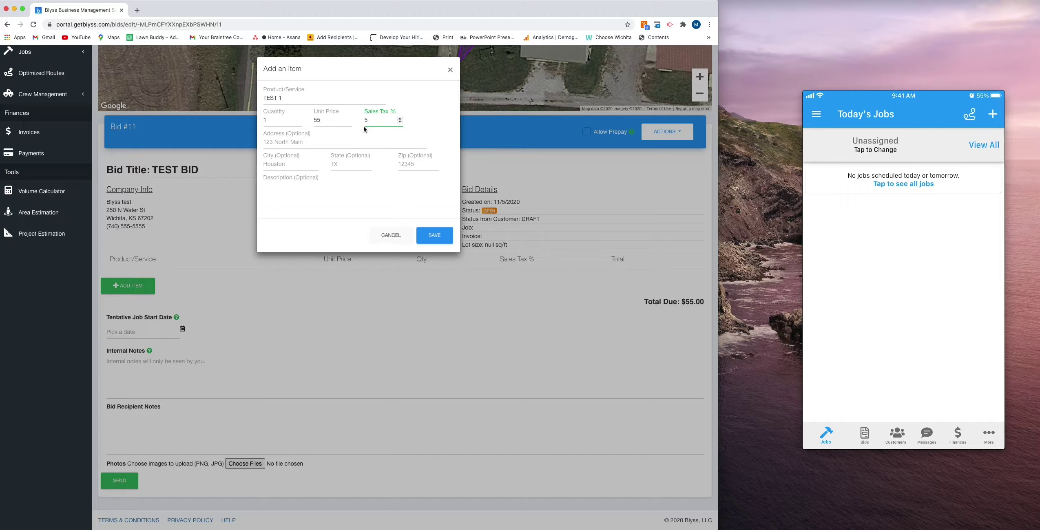
pyautogui.press('BackSpace')
pyautogui.write('0')
pyautogui.click(436, 238)
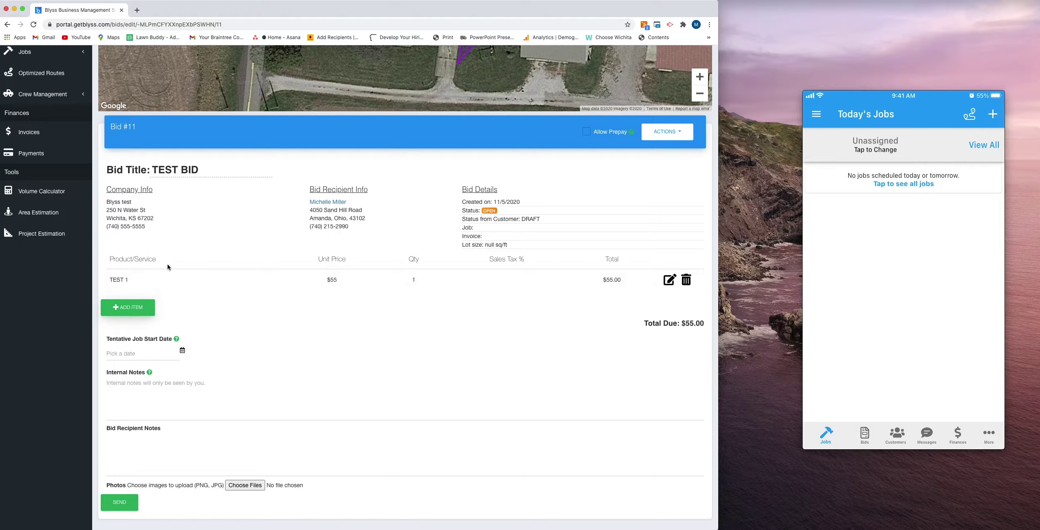
# Edit the TEST 1 line item to add the description THIS IS A TEST, and save it
pyautogui.click(670, 281)
pyautogui.click(314, 195)
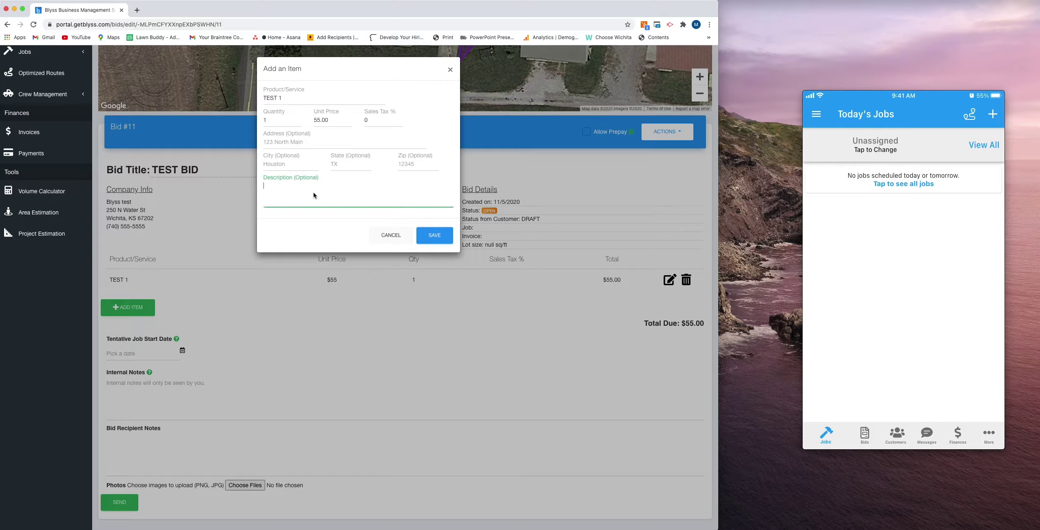
pyautogui.write('THIS IS A TEST')
pyautogui.click(435, 235)
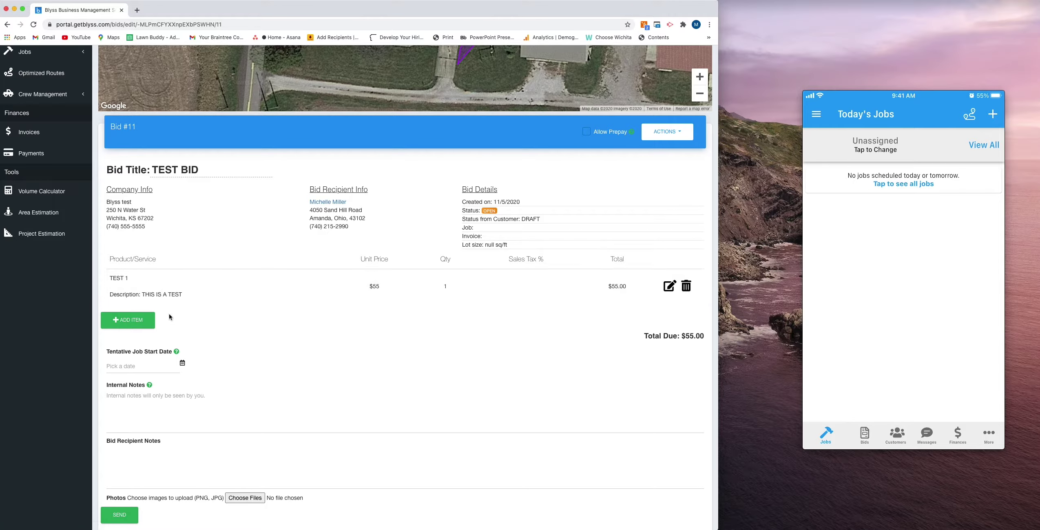
pyautogui.click(135, 321)
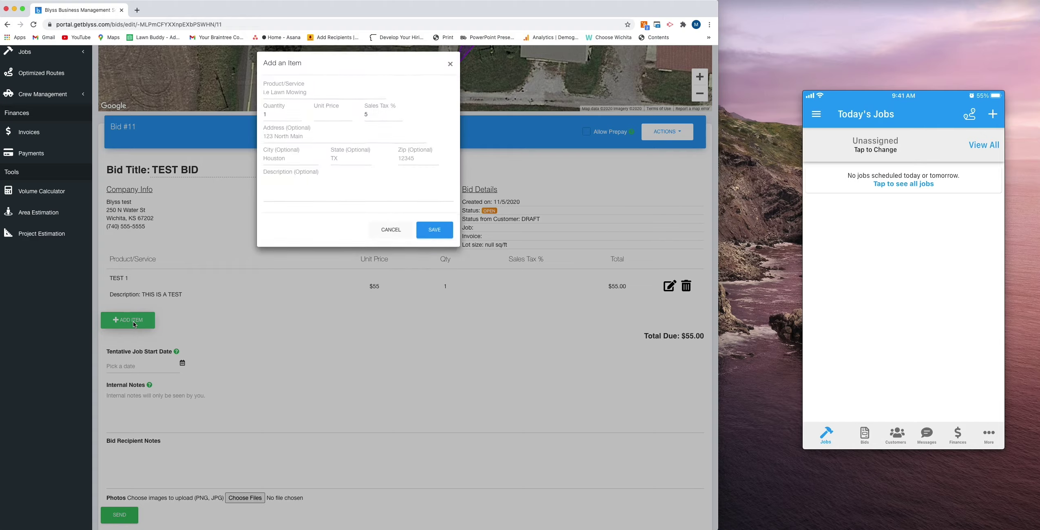
pyautogui.click(450, 70)
pyautogui.scroll(-2, 298, 322)
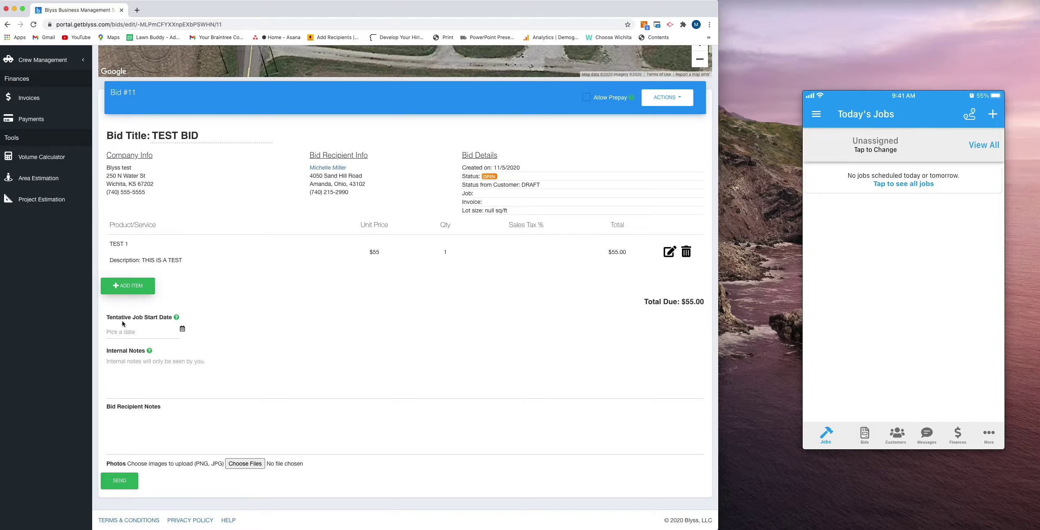
# Set the tentative job start date to 11/12/2020 and enter the internal note "This is a large property."
pyautogui.click(149, 333)
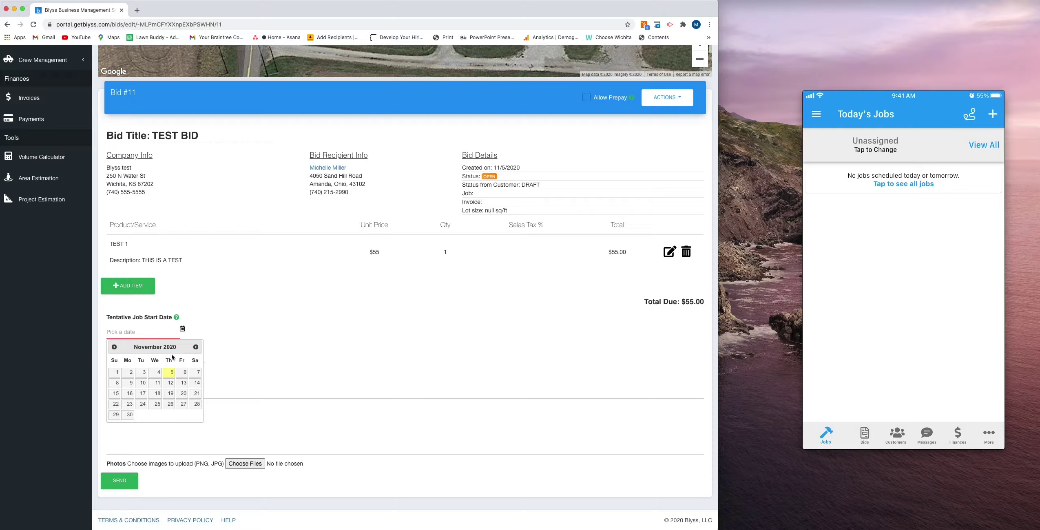
pyautogui.click(171, 384)
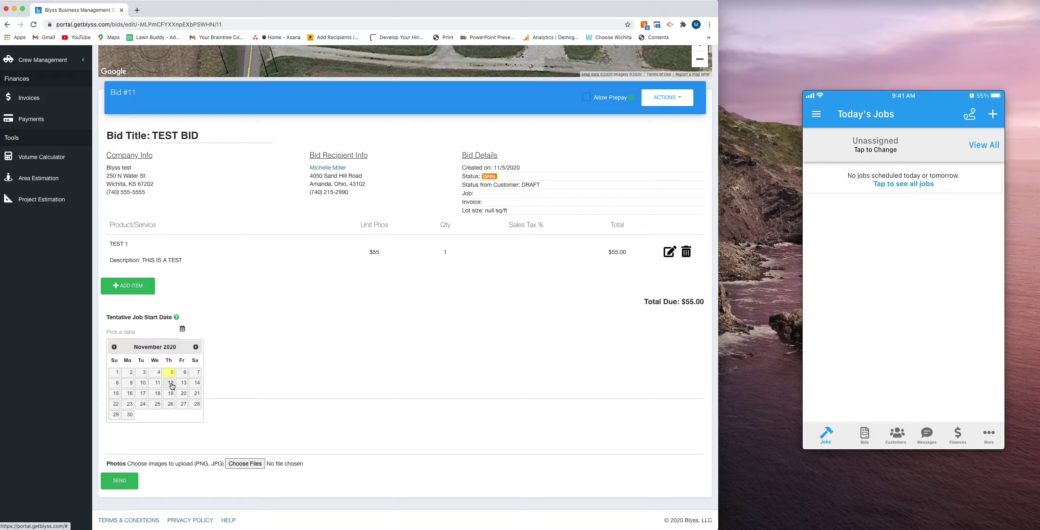
pyautogui.click(149, 386)
pyautogui.write('Th')
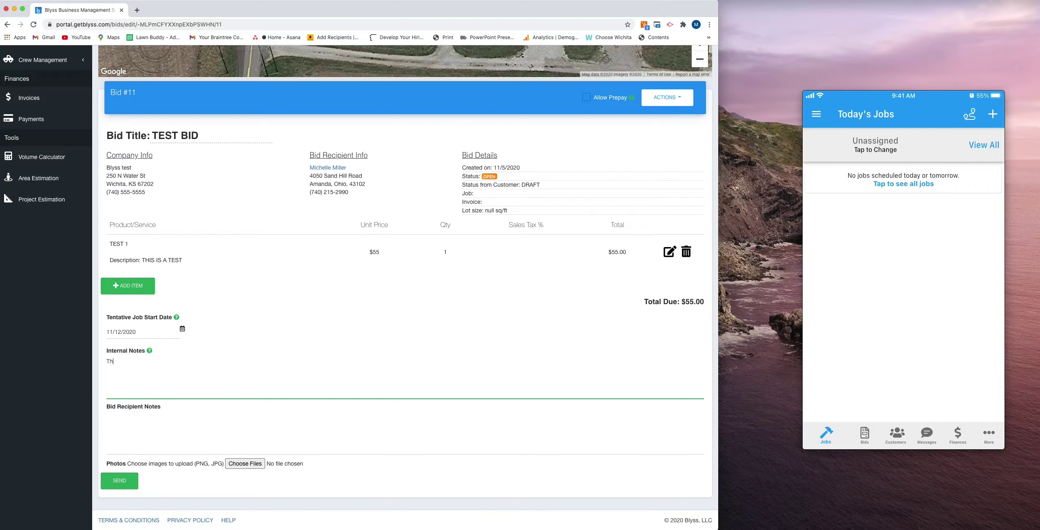
pyautogui.write('is is a large property.')
# Add the bid recipient note "Thanks!" and send the bid by text message and email, including customer notes and the estimation image in the PDF
pyautogui.click(132, 432)
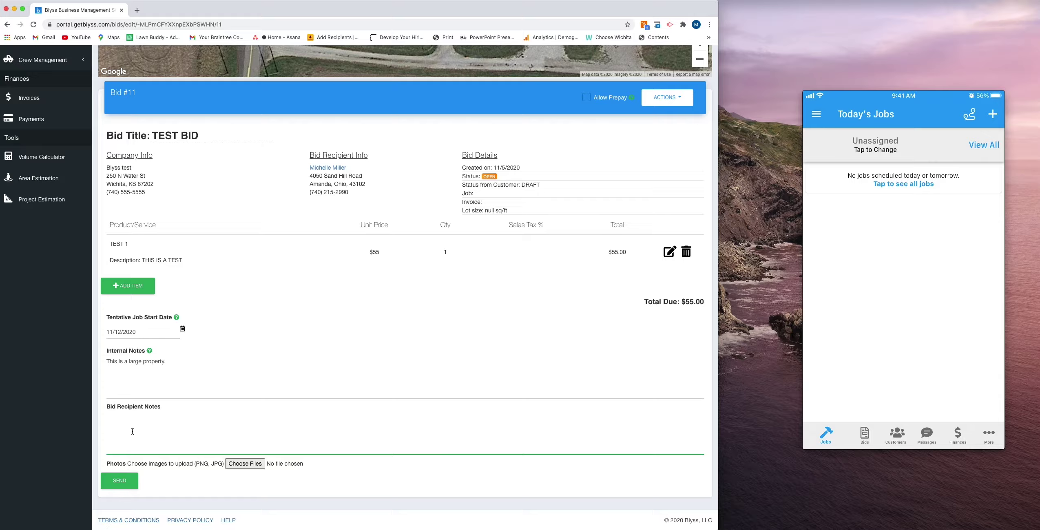
pyautogui.write('Thanks!')
pyautogui.click(124, 482)
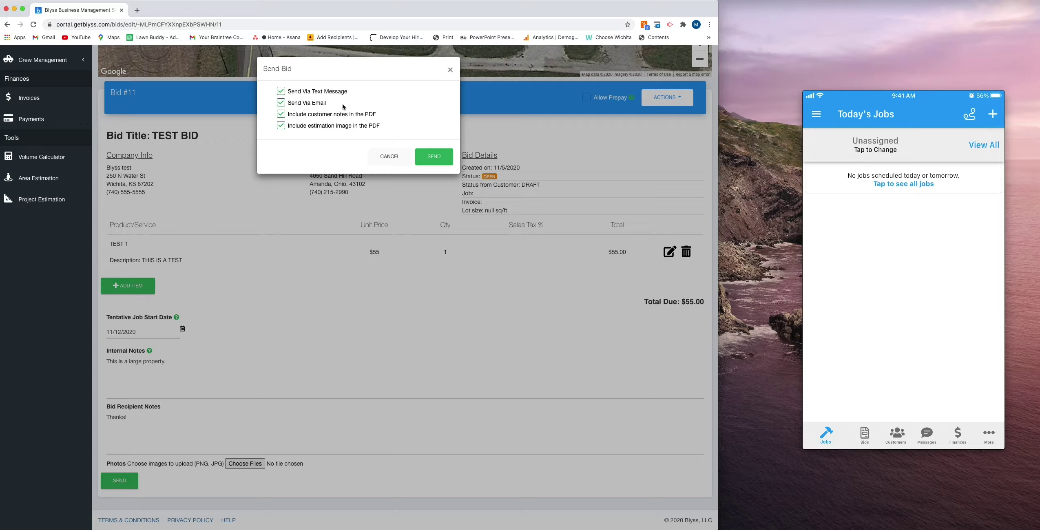
pyautogui.click(434, 157)
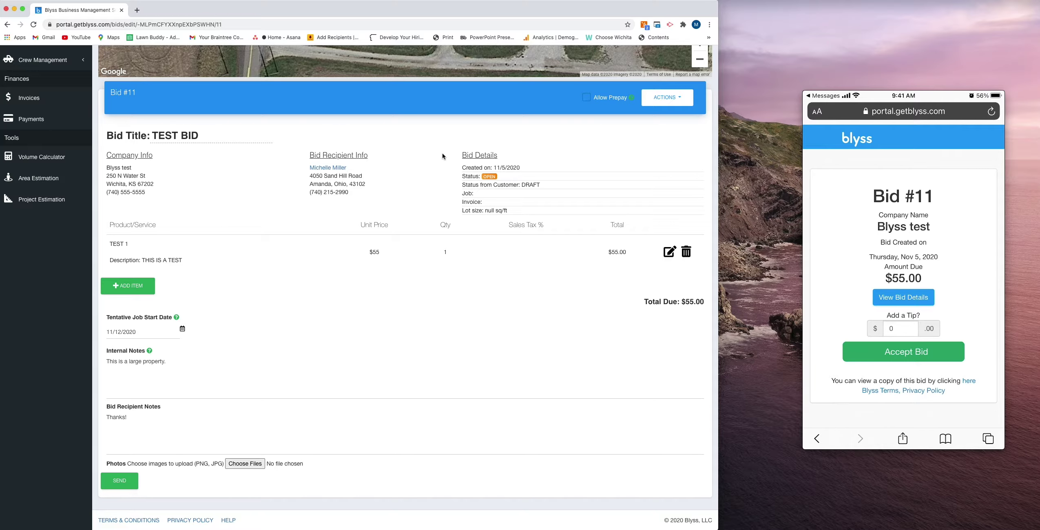
# Go to the bids overview and show the accepted bids
pyautogui.scroll(5, 77, 97)
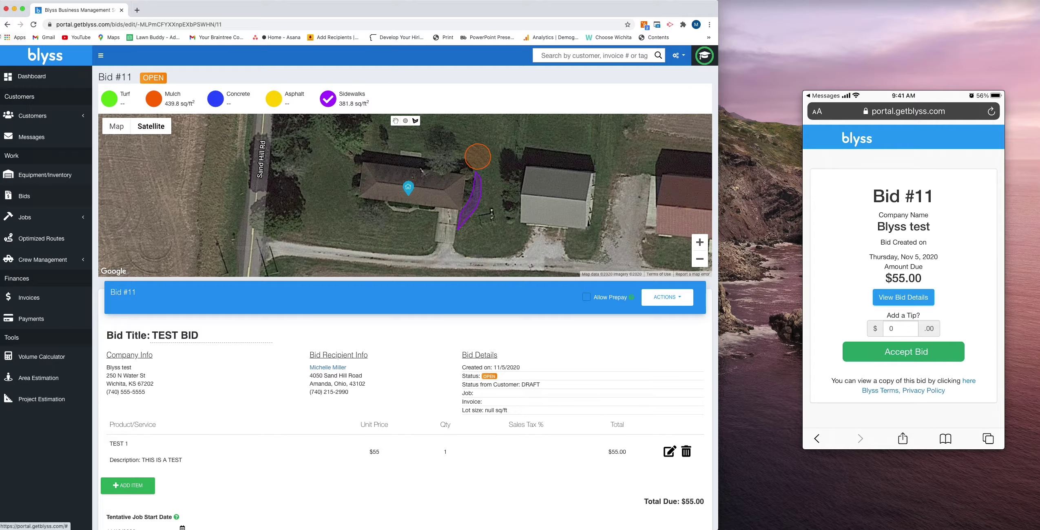
pyautogui.click(25, 198)
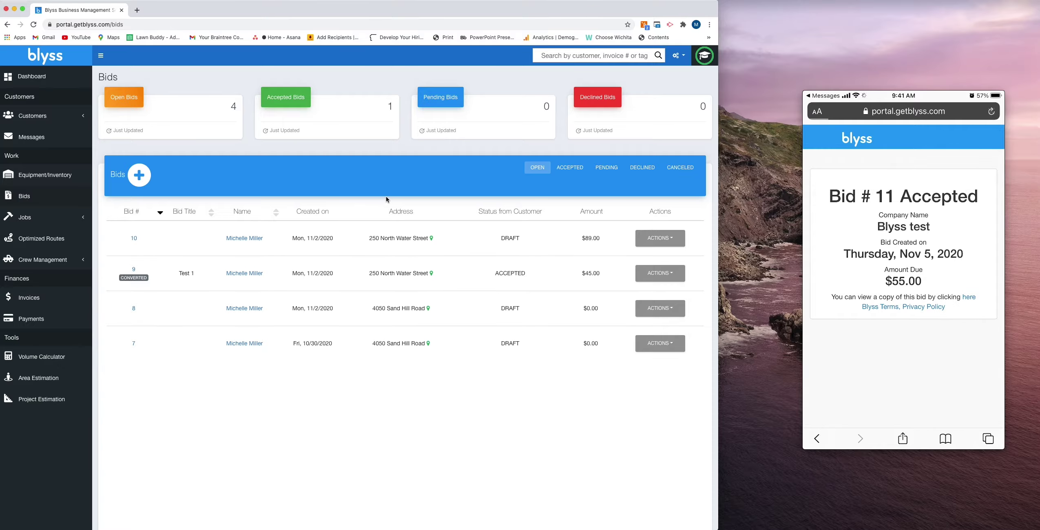
pyautogui.click(572, 168)
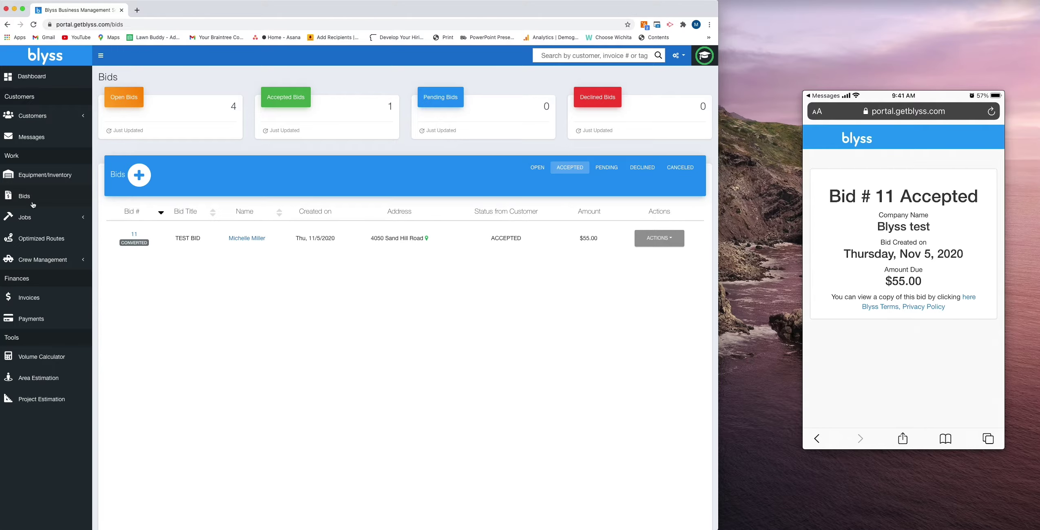
# Show the jobs in list view and look over the actions available for the open TEST BID job
pyautogui.click(30, 217)
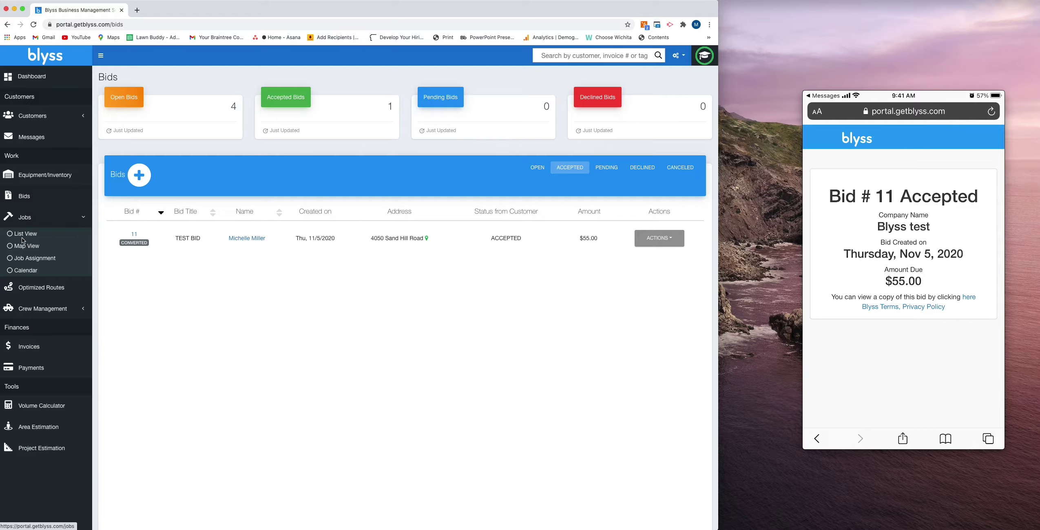
pyautogui.click(21, 236)
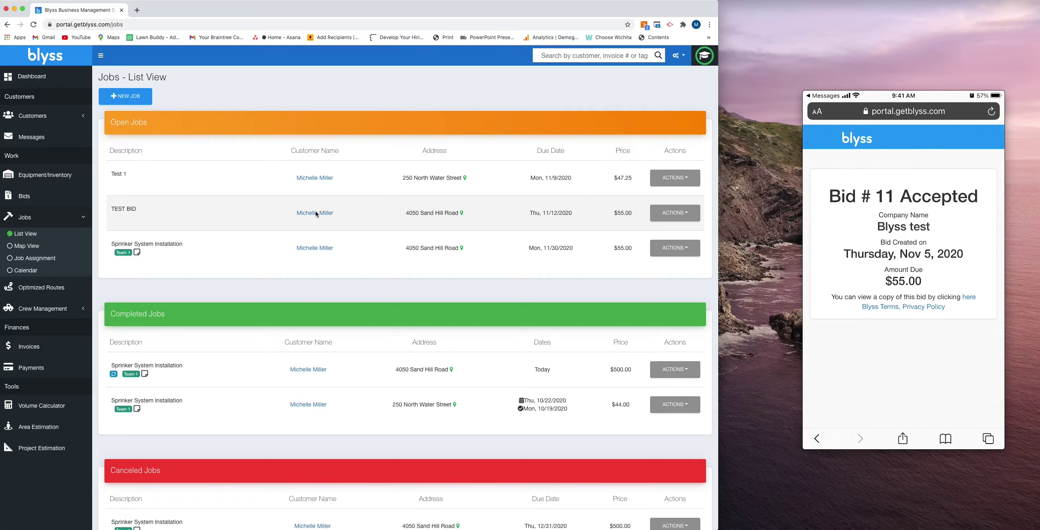
pyautogui.click(686, 214)
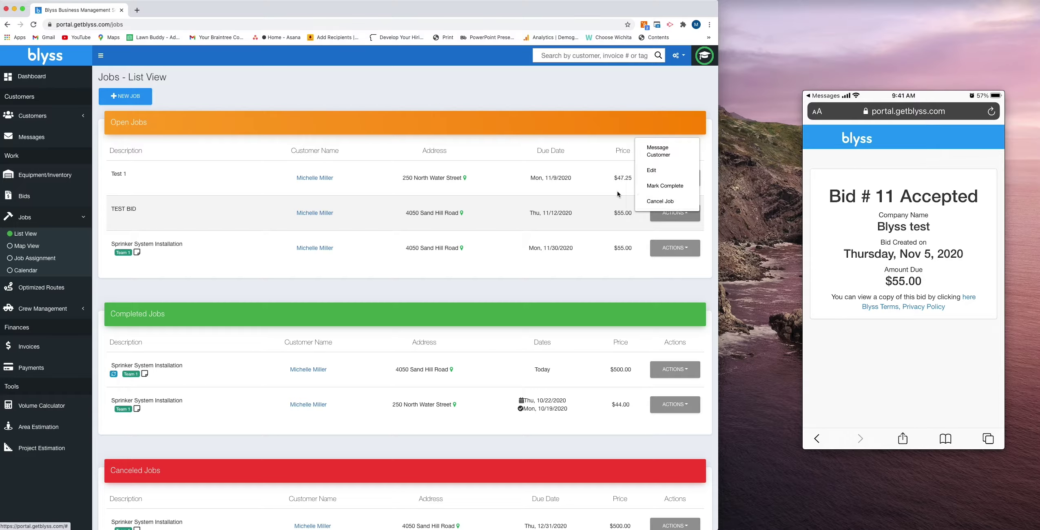
pyautogui.click(456, 284)
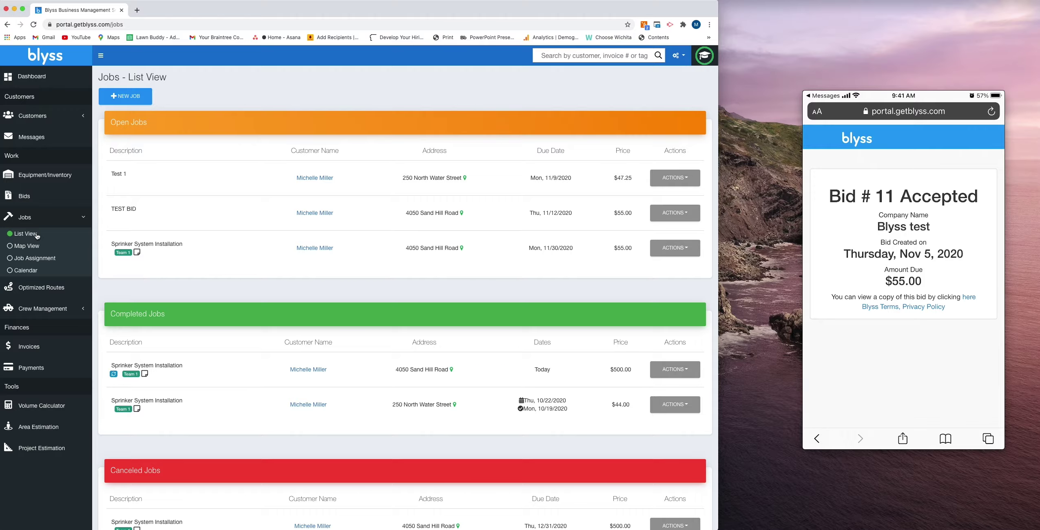
# Open the TEST BID from the accepted bids and look through its details
pyautogui.click(31, 197)
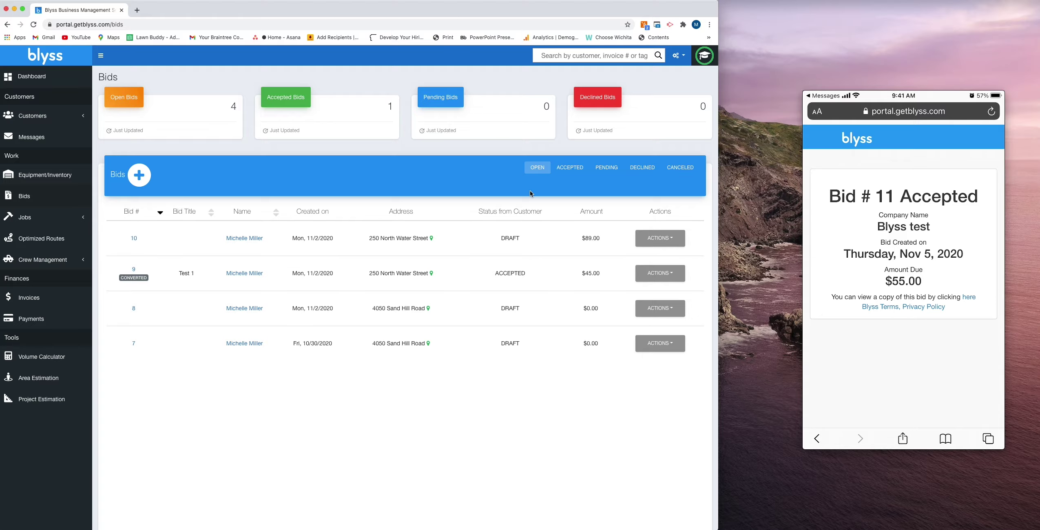
pyautogui.click(568, 170)
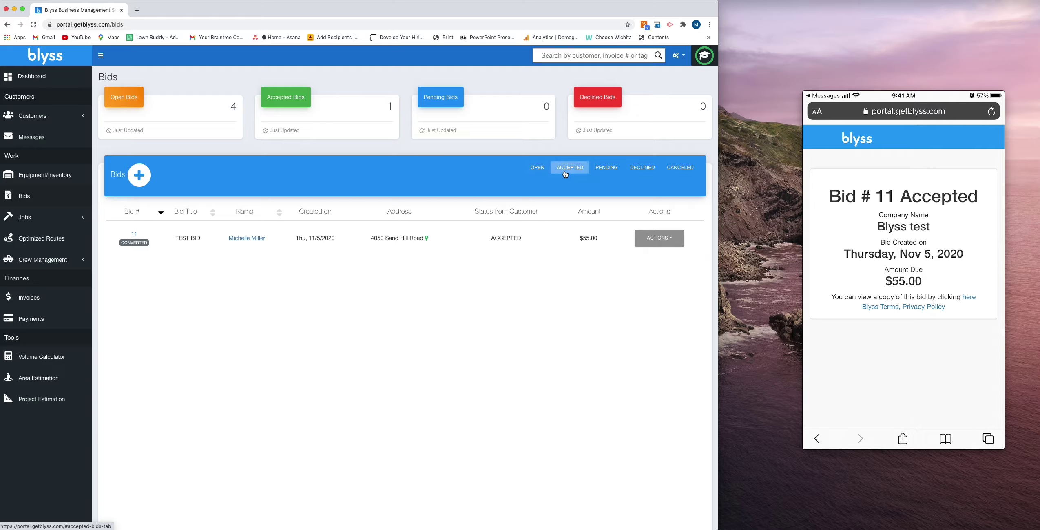
pyautogui.click(136, 235)
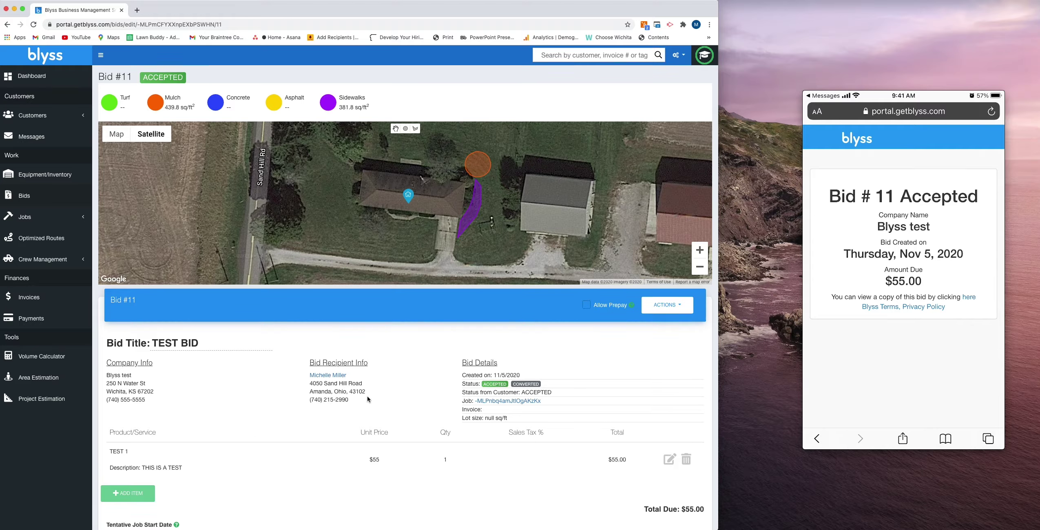
pyautogui.scroll(-5, 367, 396)
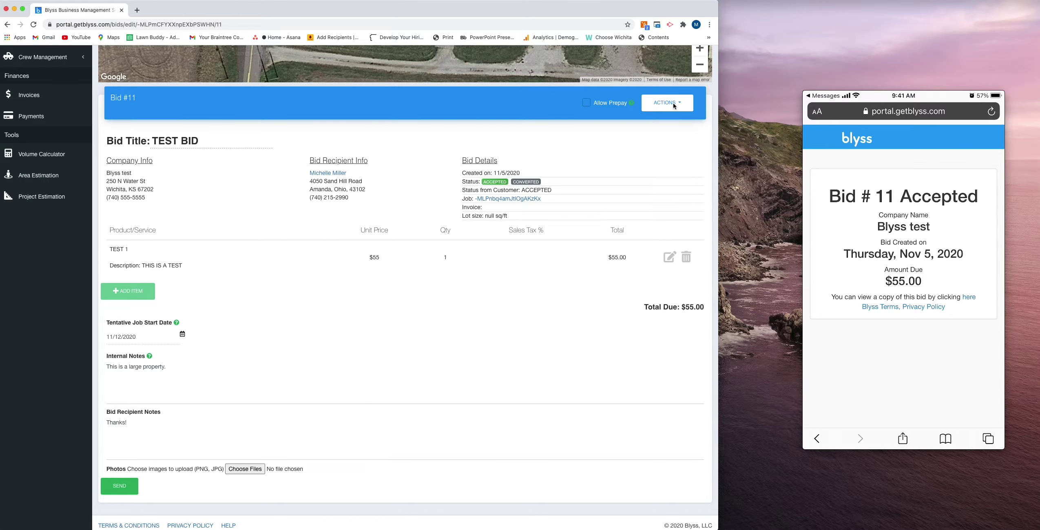
# Download the accepted bid as a PDF, then open the file and review its pages
pyautogui.click(674, 106)
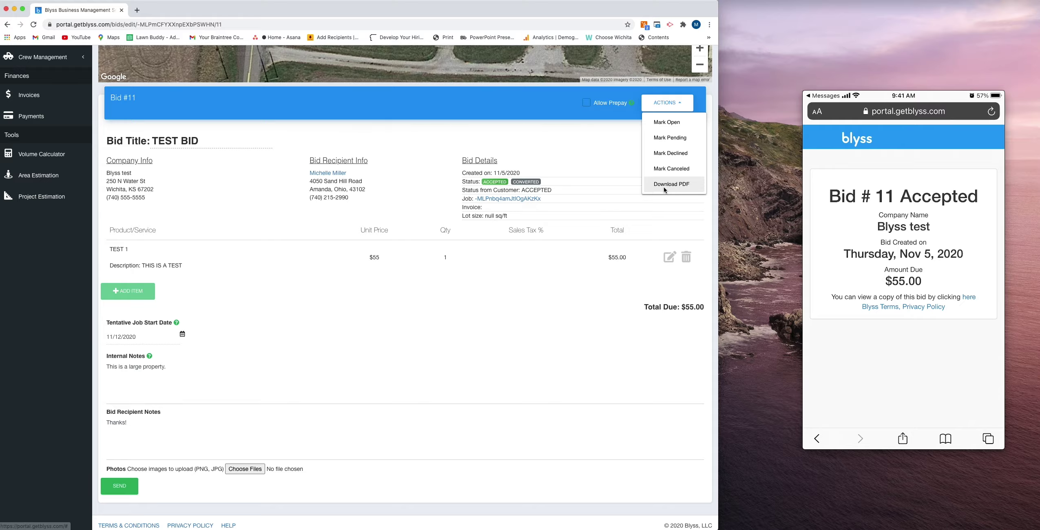
pyautogui.click(664, 187)
pyautogui.click(415, 134)
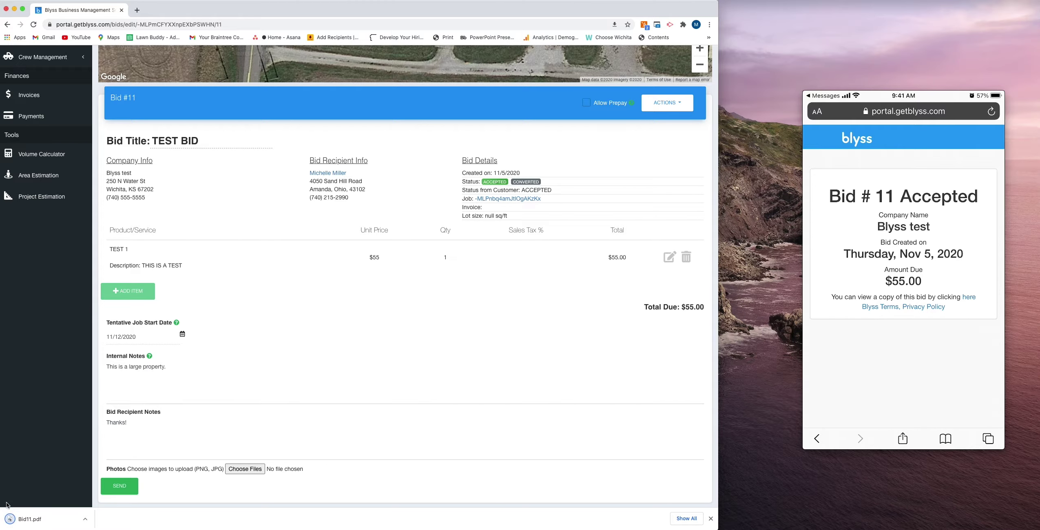
pyautogui.click(37, 522)
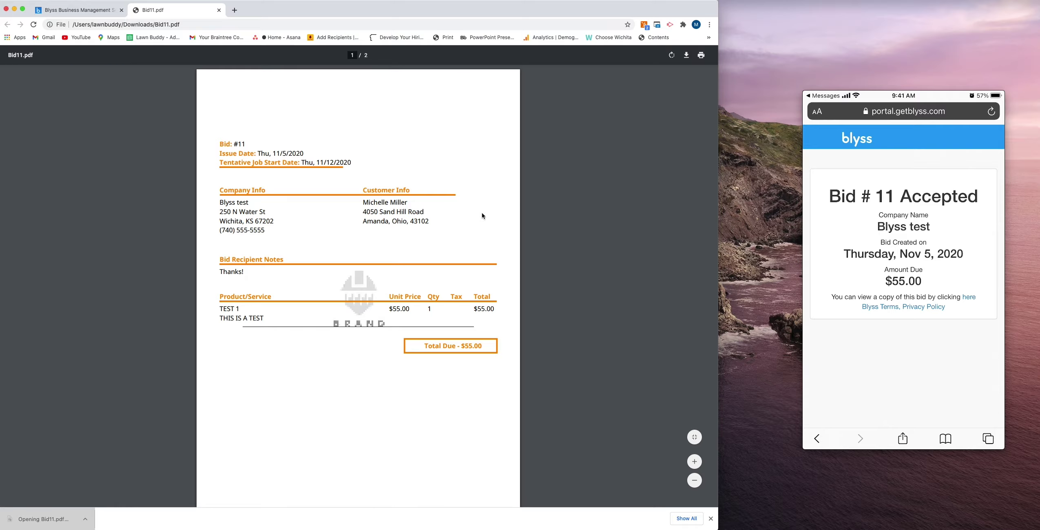
pyautogui.scroll(-5, 314, 211)
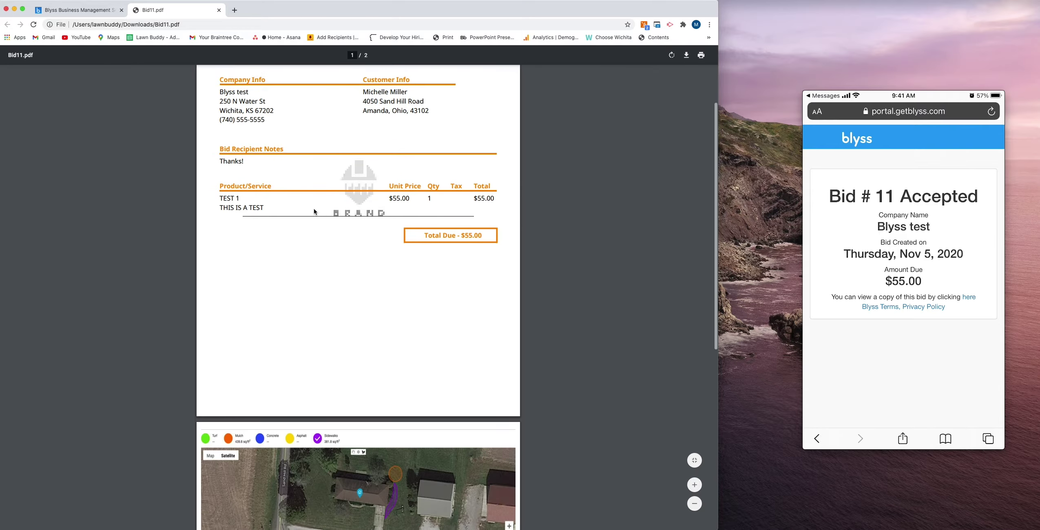
pyautogui.scroll(5, 269, 328)
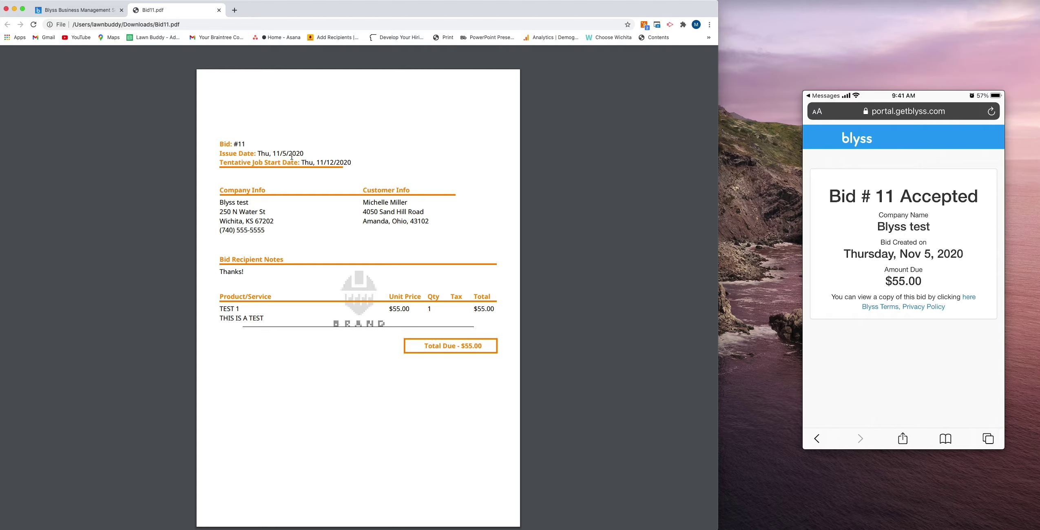
# Switch between the bid's page and its PDF to check the settings options and the PDF layout, ending on the bid's page
pyautogui.click(70, 11)
pyautogui.scroll(5, 272, 276)
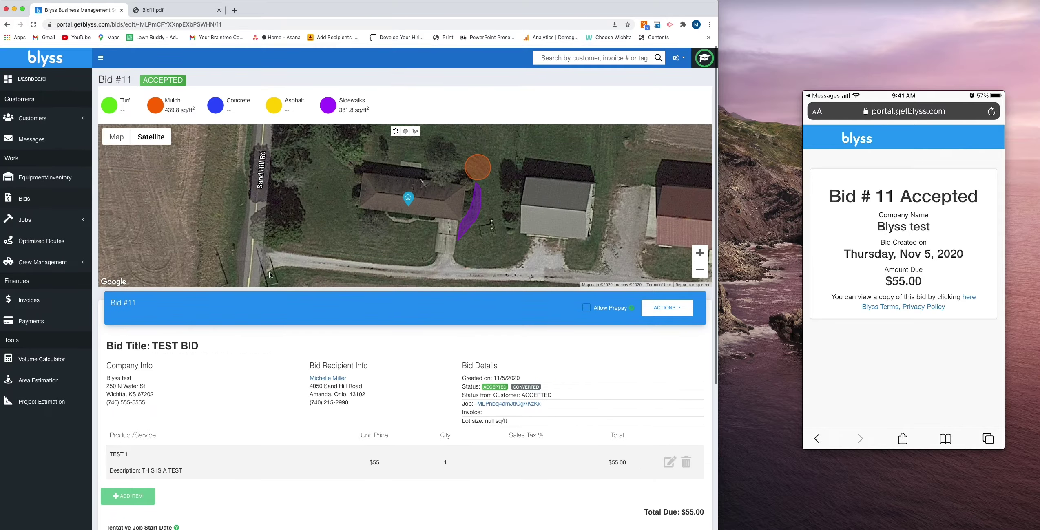
pyautogui.click(685, 57)
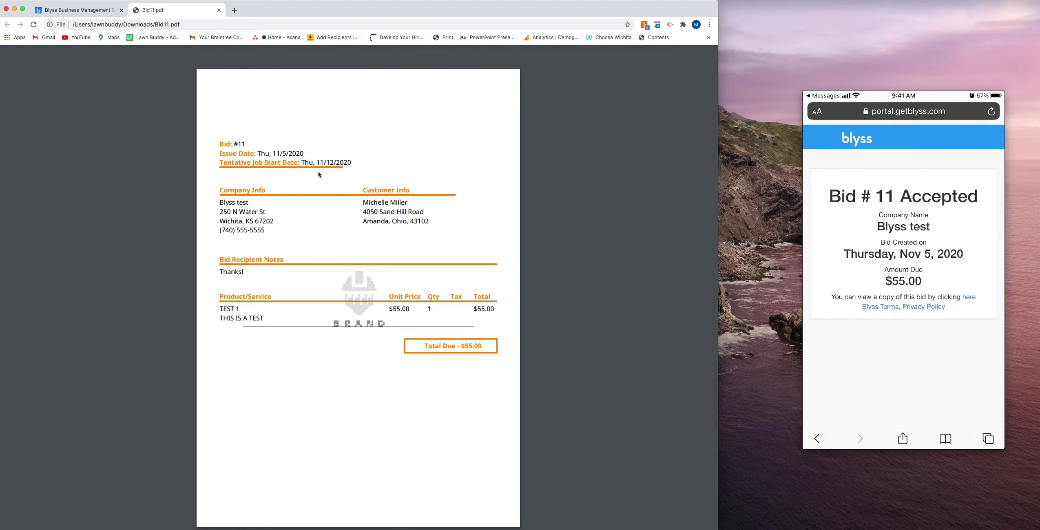
pyautogui.click(93, 9)
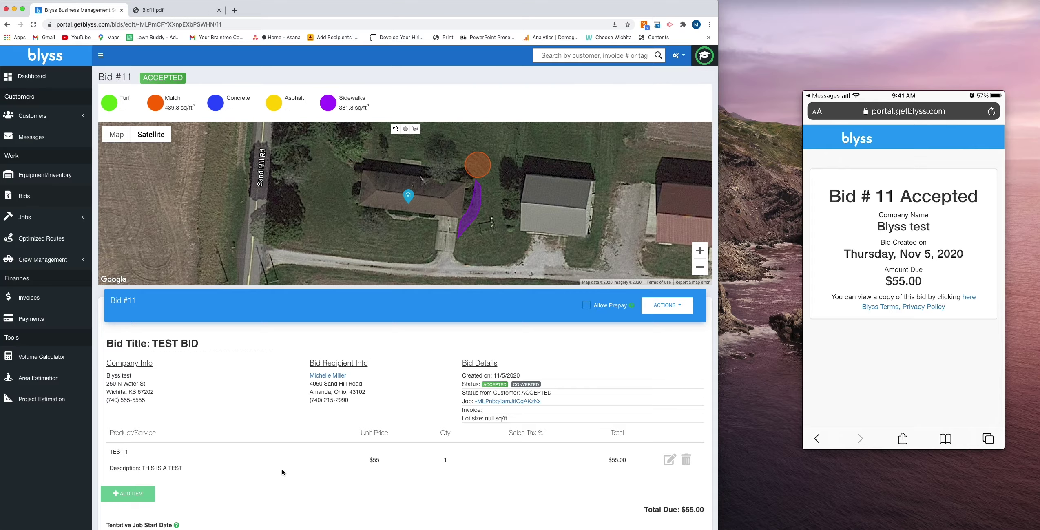